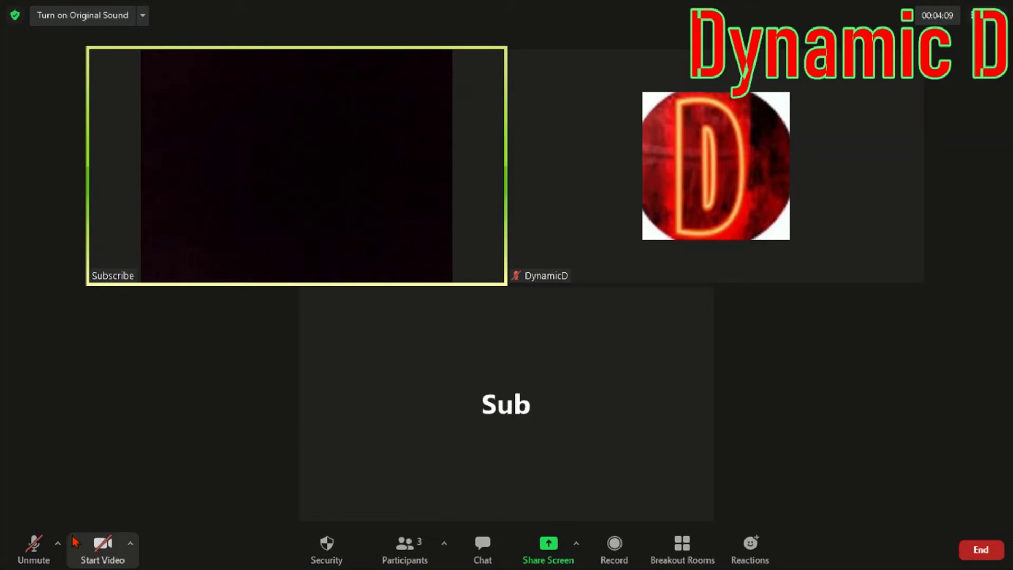
Disconnect the host from the meeting's computer audio.
{"action": "left_click", "coordinate": [58, 544]}
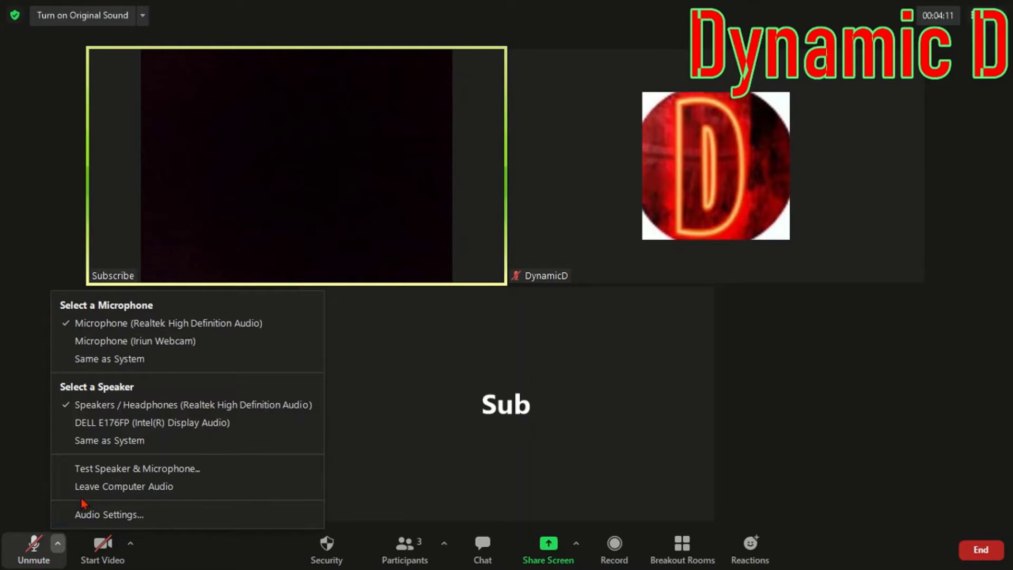
{"action": "left_click", "coordinate": [82, 486]}
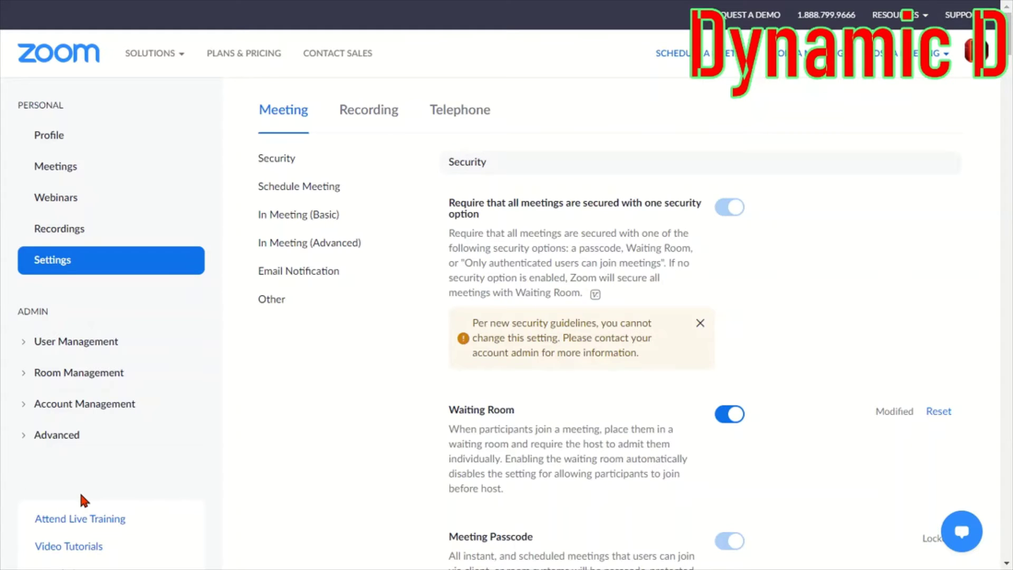
Search the Zoom web portal's meeting settings for "Breako" to locate the Breakout room option.
{"action": "scroll", "coordinate": [411, 474], "scroll_direction": "down", "scroll_amount": 15}
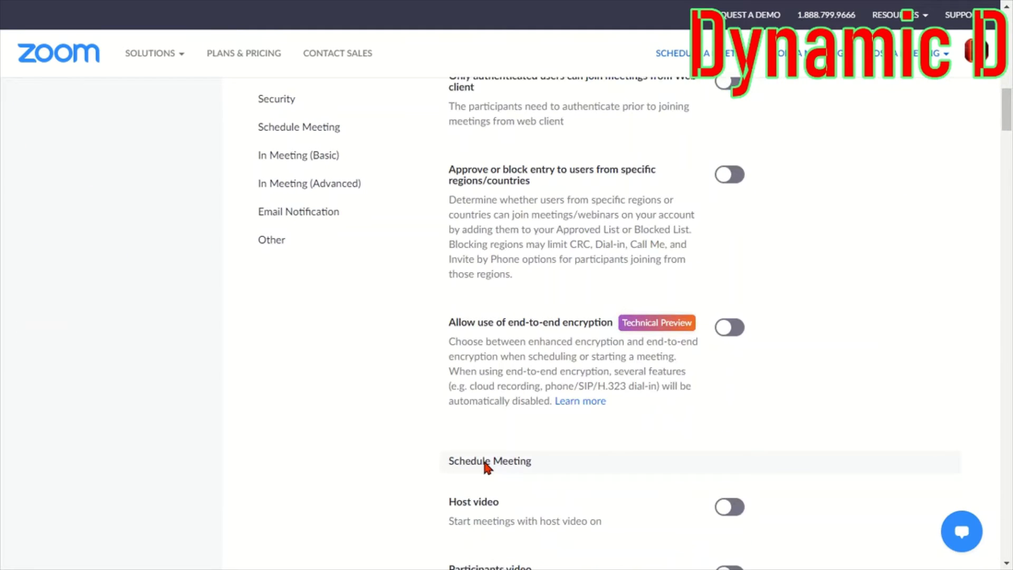
{"action": "key", "text": "ctrl+f"}
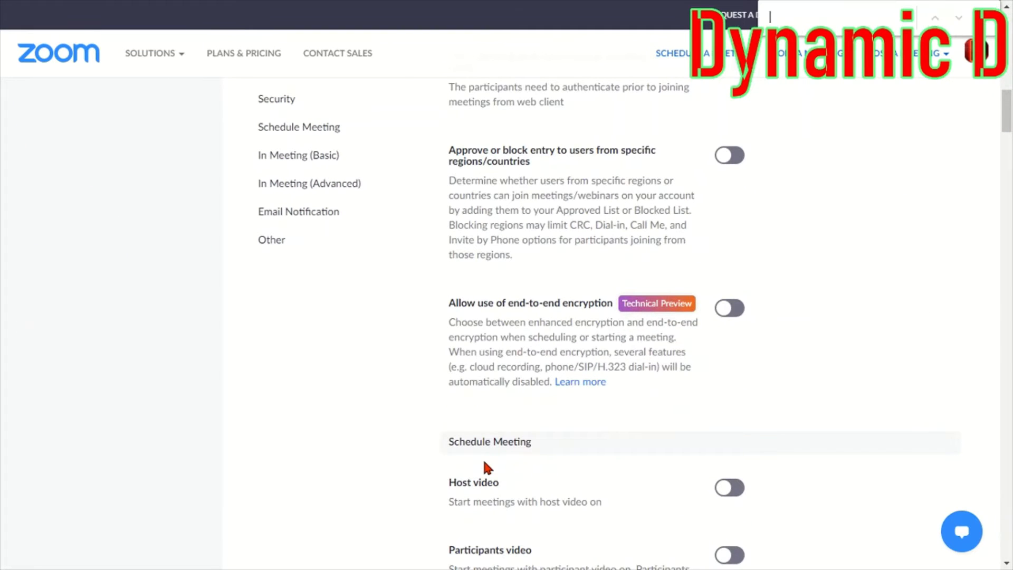
{"action": "type", "text": "Breako"}
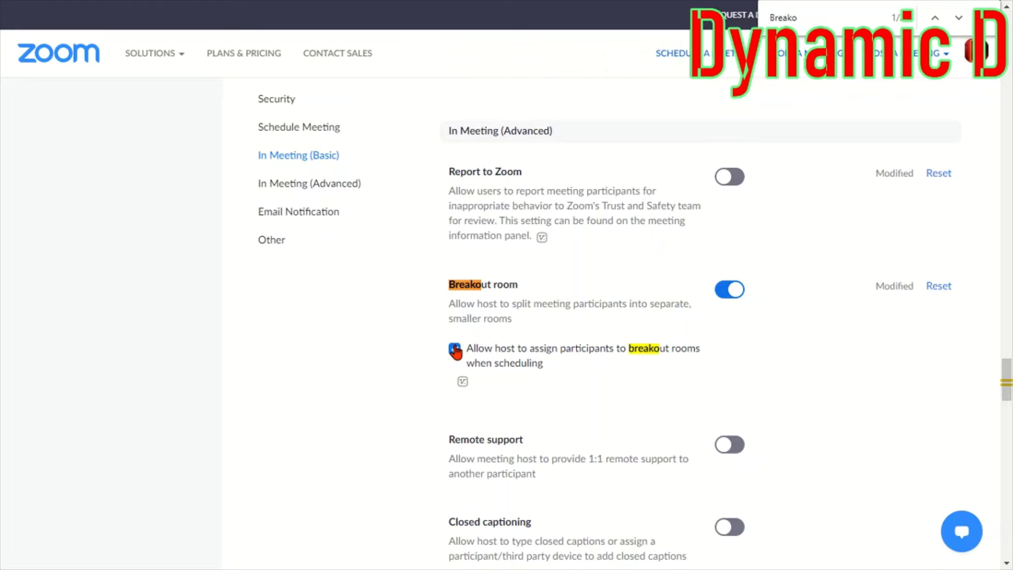
Examine the other in-meeting settings, including virtual background, participant renaming, reactions, whiteboard, annotation and screen sharing.
{"action": "scroll", "coordinate": [575, 391], "scroll_direction": "up", "scroll_amount": 4}
{"action": "scroll", "coordinate": [575, 391], "scroll_direction": "down", "scroll_amount": 12}
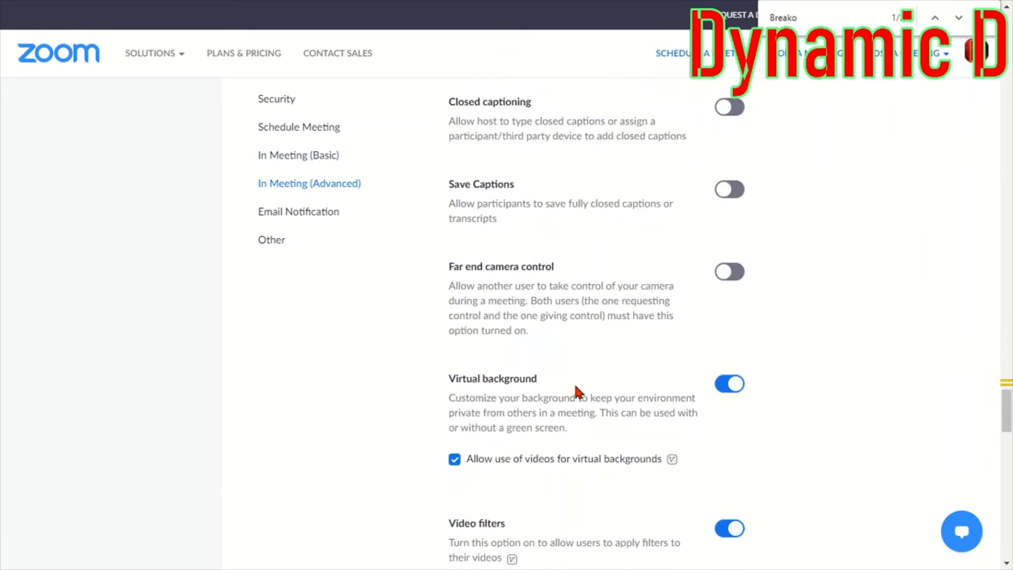
{"action": "scroll", "coordinate": [576, 390], "scroll_direction": "down", "scroll_amount": 7}
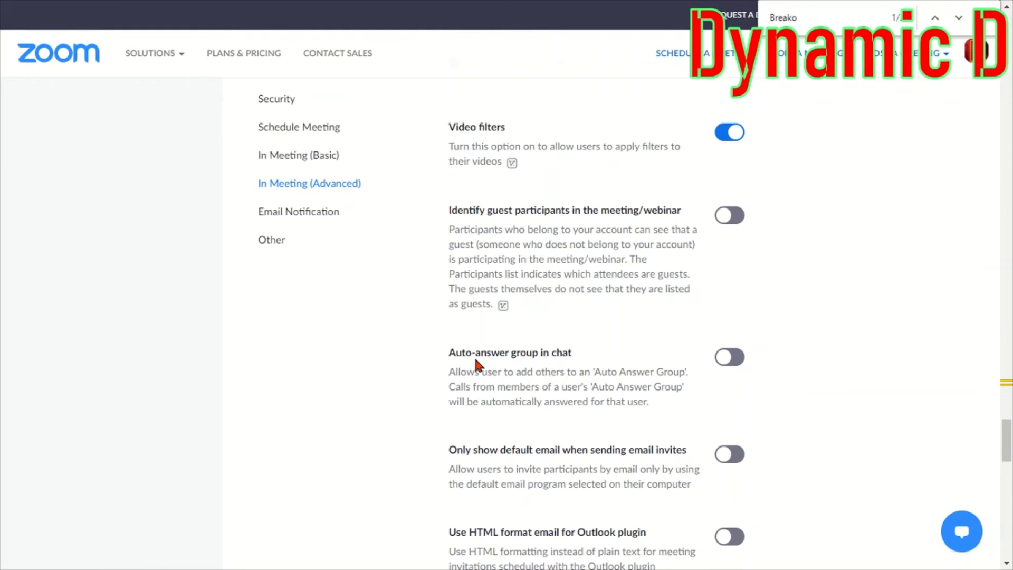
{"action": "scroll", "coordinate": [536, 369], "scroll_direction": "up", "scroll_amount": 15}
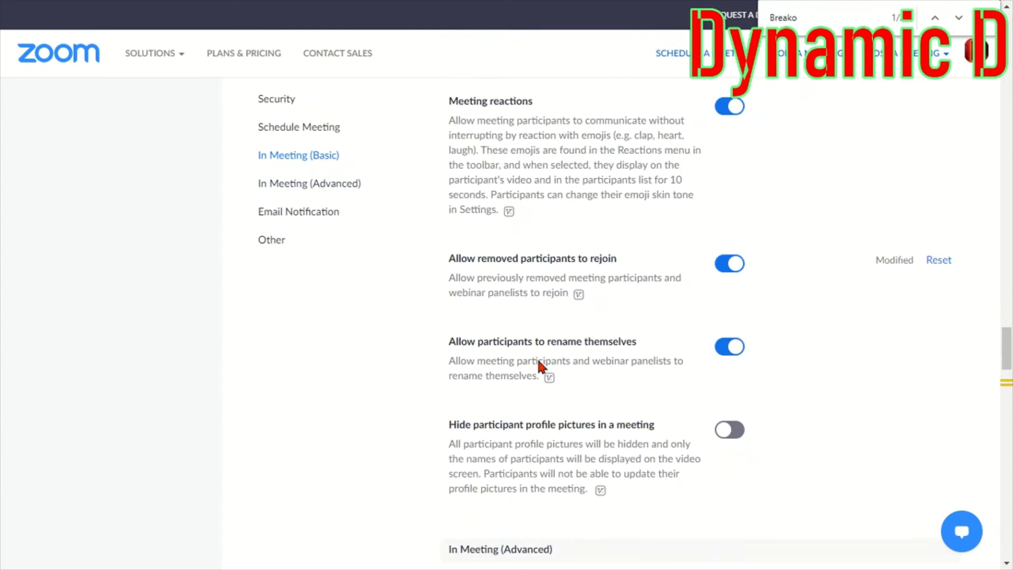
{"action": "scroll", "coordinate": [537, 358], "scroll_direction": "up", "scroll_amount": 1}
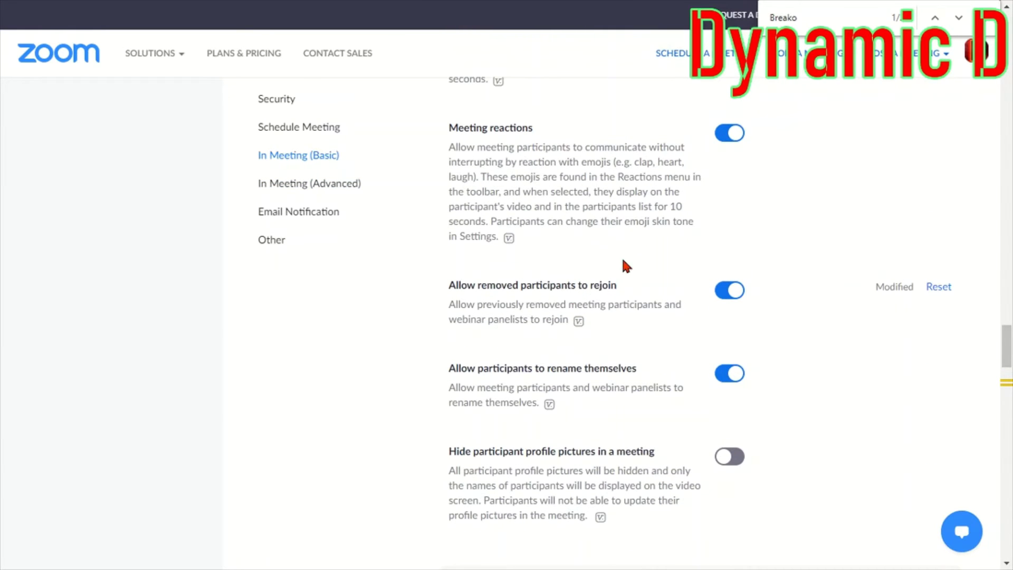
{"action": "scroll", "coordinate": [623, 260], "scroll_direction": "up", "scroll_amount": 10}
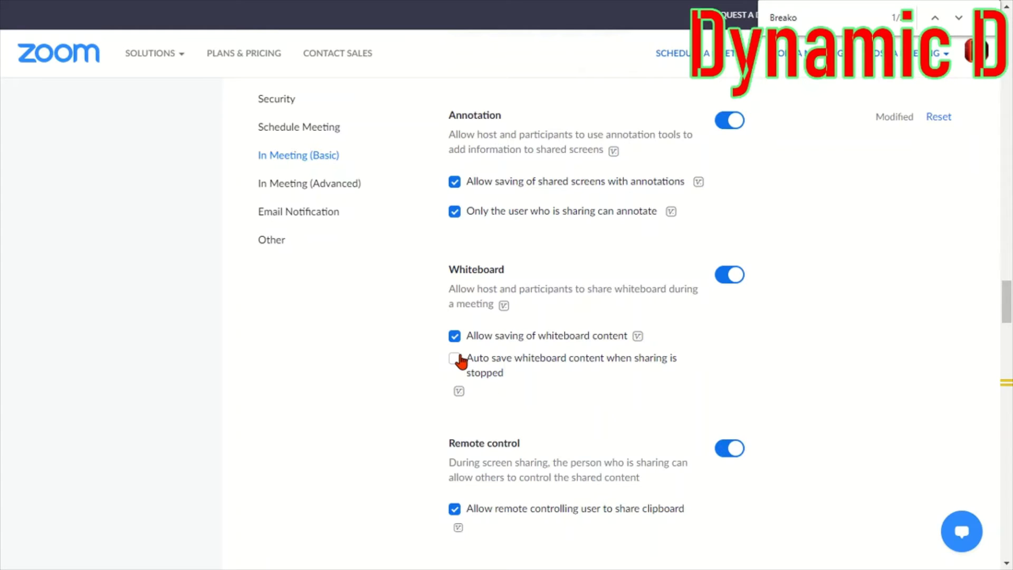
{"action": "scroll", "coordinate": [531, 372], "scroll_direction": "up", "scroll_amount": 15}
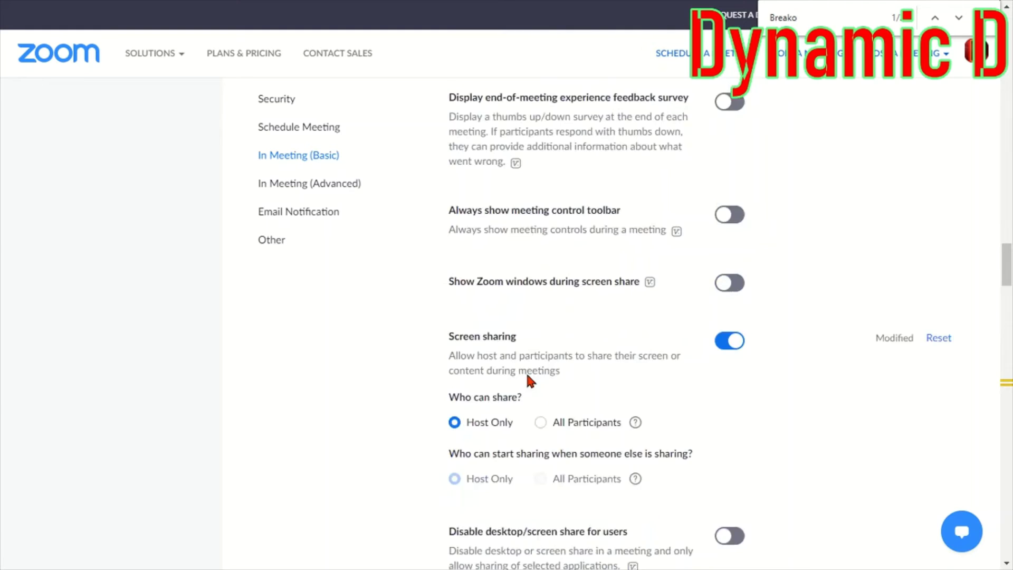
{"action": "scroll", "coordinate": [527, 374], "scroll_direction": "down", "scroll_amount": 3}
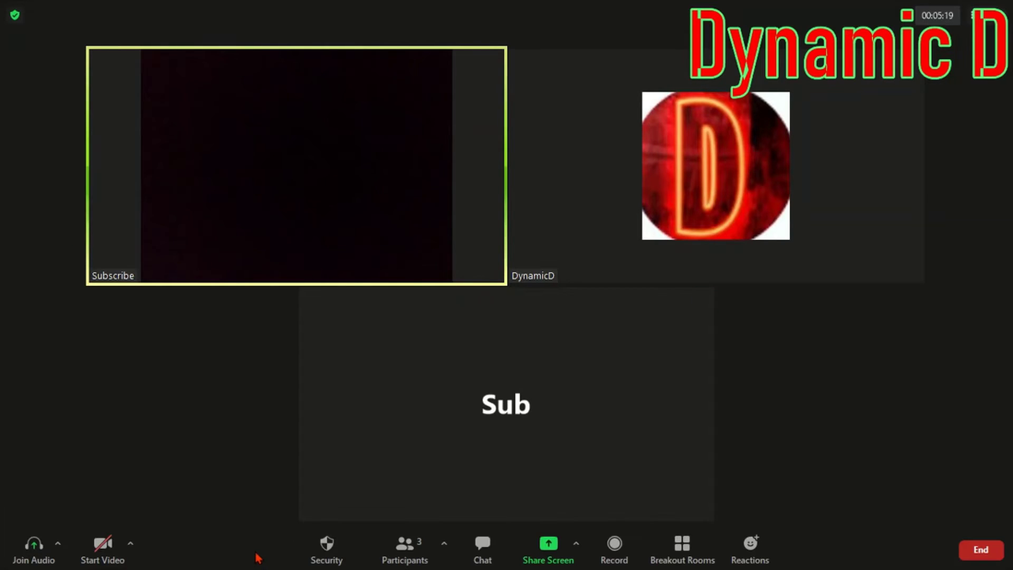
Switch back to the Zoom meeting and create 2 breakout rooms with participants assigned manually.
{"action": "left_click", "coordinate": [663, 549]}
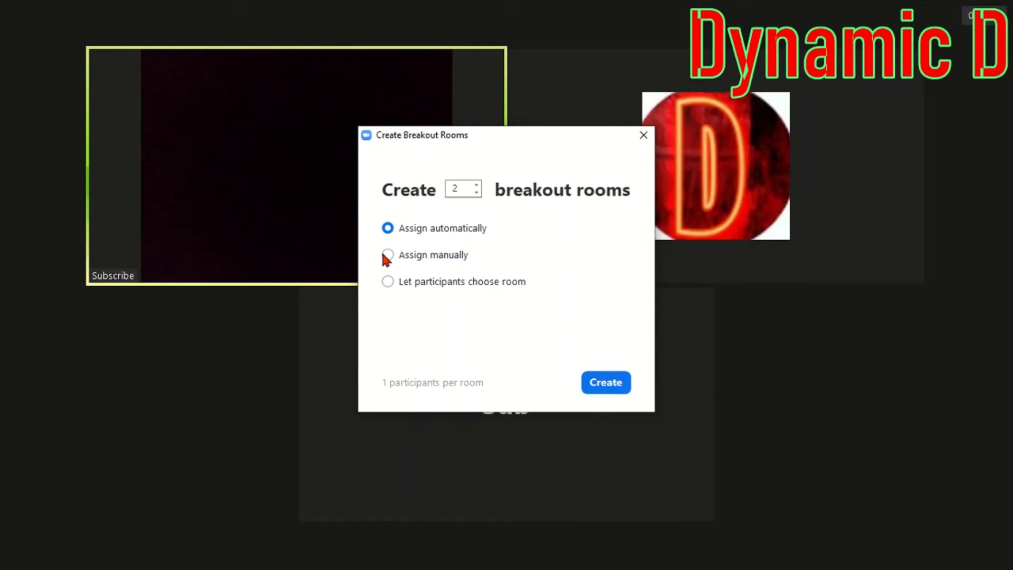
{"action": "left_click", "coordinate": [387, 255]}
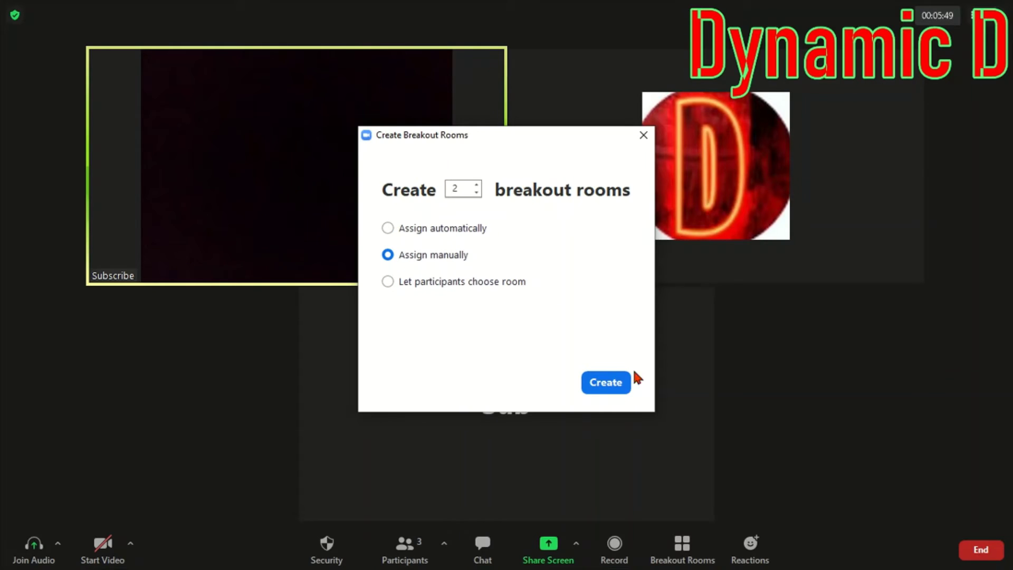
{"action": "left_click", "coordinate": [620, 392]}
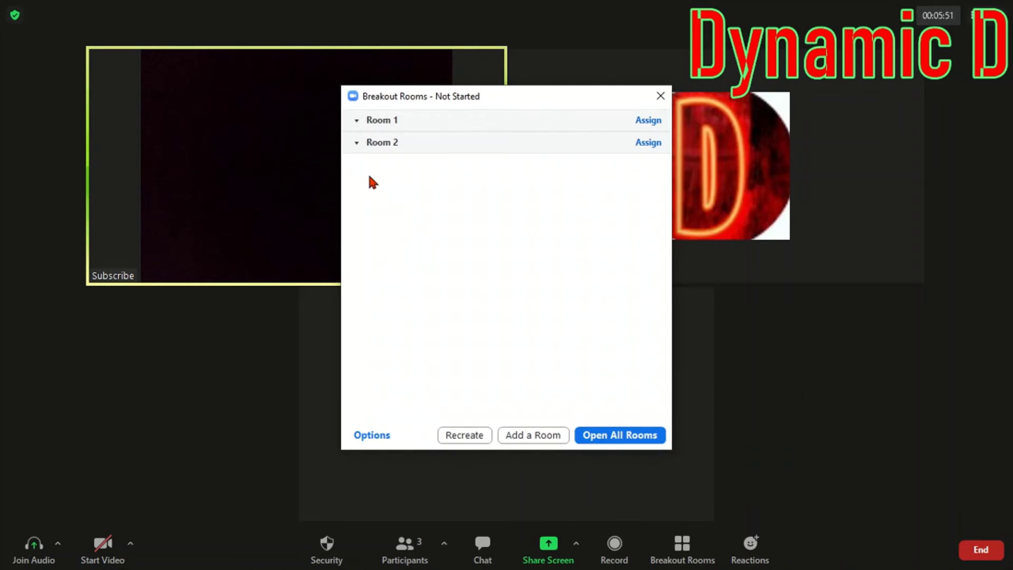
Collapse both rooms' participant lists and assign the participant Sub to Room 1.
{"action": "left_click", "coordinate": [359, 121]}
{"action": "left_click", "coordinate": [358, 141]}
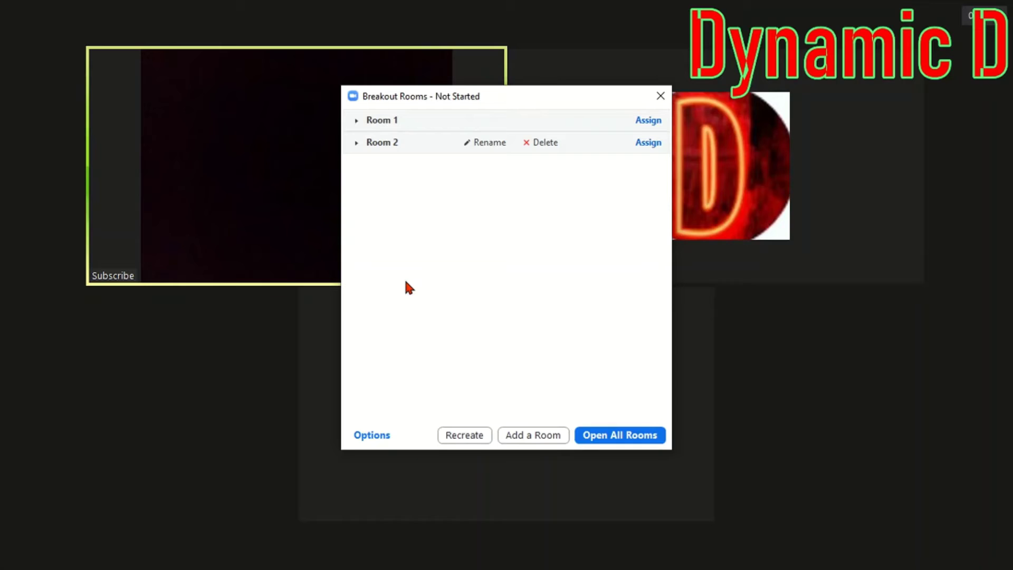
{"action": "left_click", "coordinate": [649, 120]}
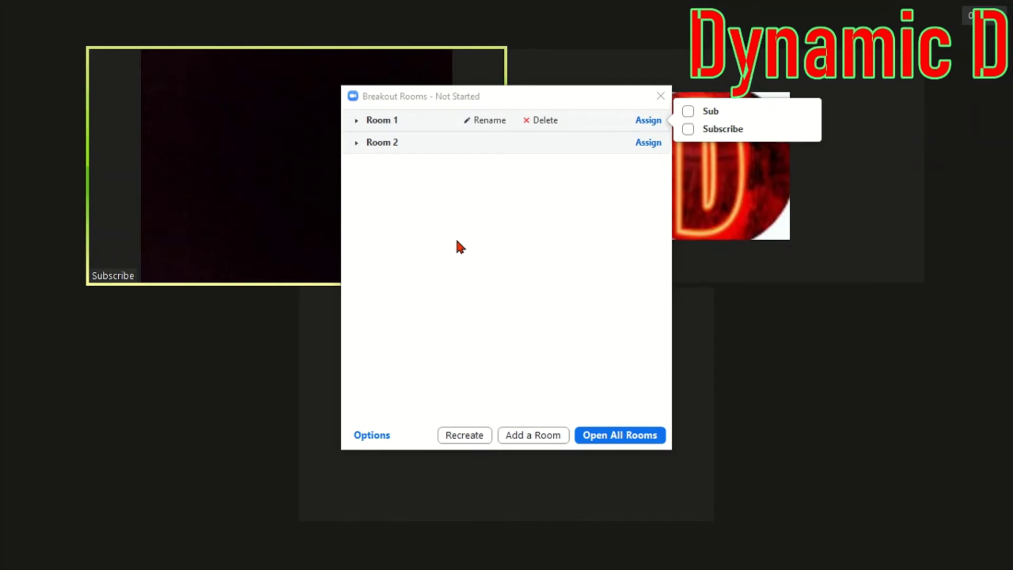
{"action": "left_click", "coordinate": [688, 111]}
{"action": "left_click", "coordinate": [518, 286]}
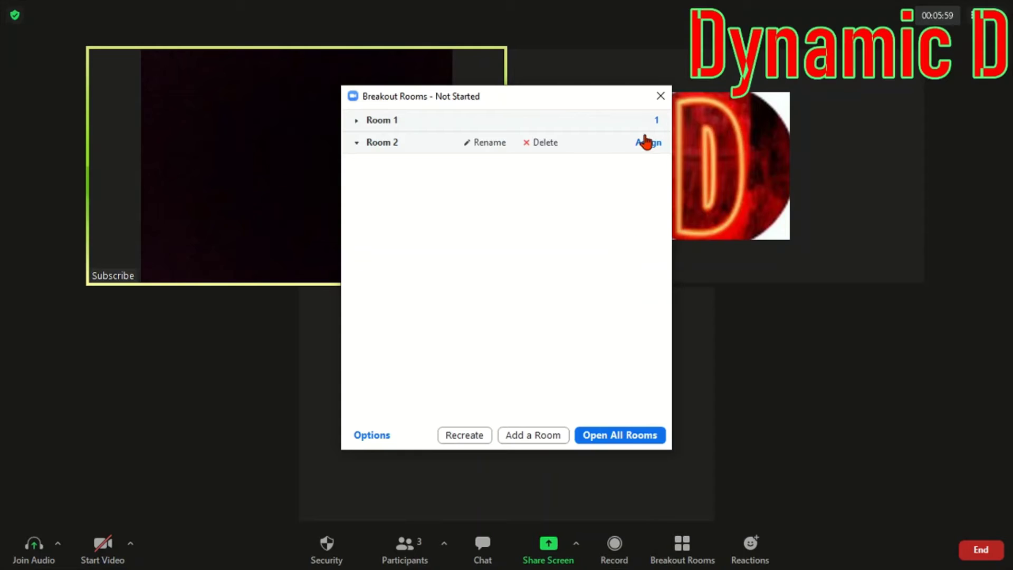
Assign the participant Subscribe to Room 2 and expand Room 1's participant list.
{"action": "left_click", "coordinate": [648, 141]}
{"action": "left_click", "coordinate": [684, 169]}
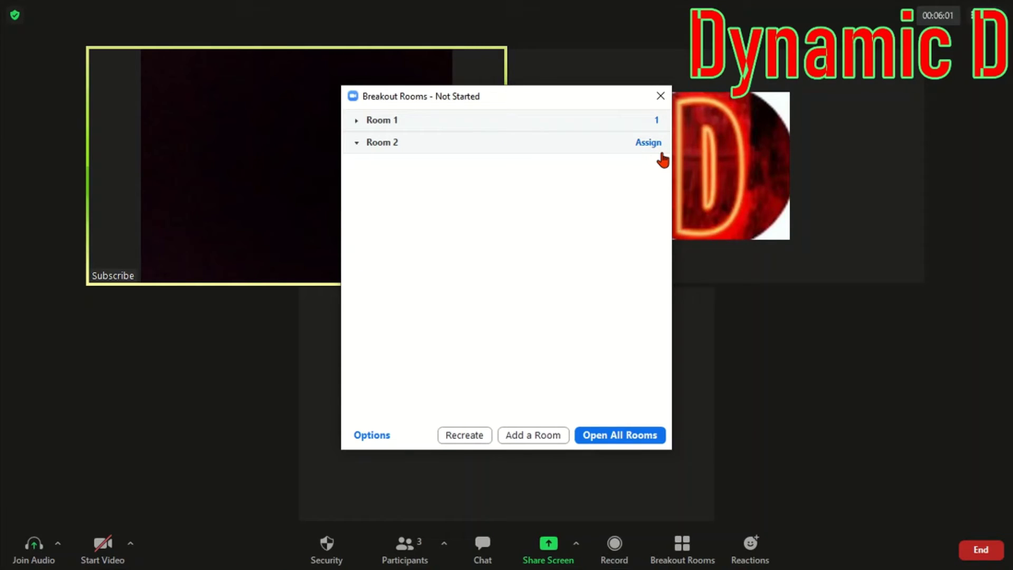
{"action": "left_click", "coordinate": [661, 154]}
{"action": "left_click", "coordinate": [688, 142]}
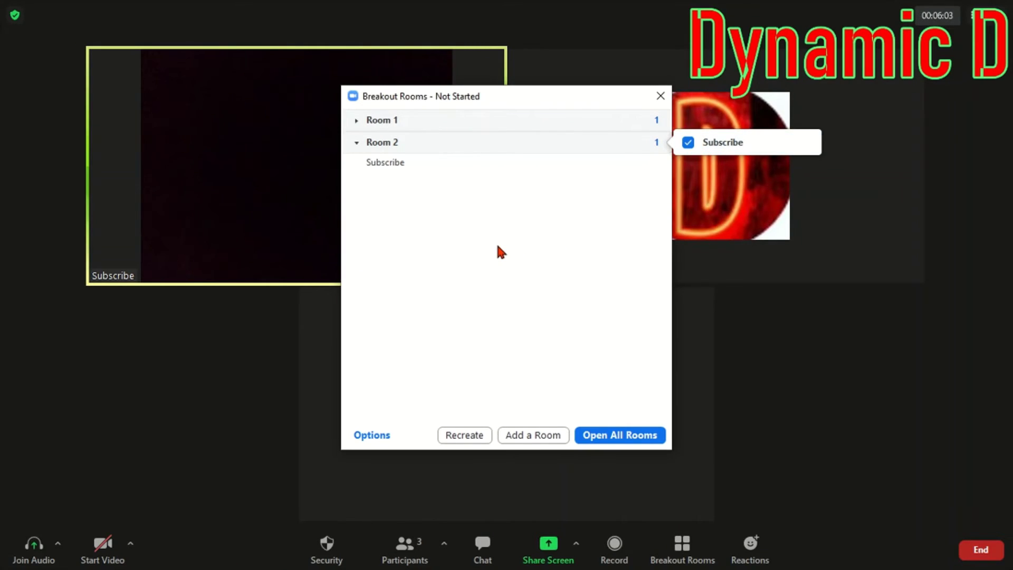
{"action": "left_click", "coordinate": [361, 123]}
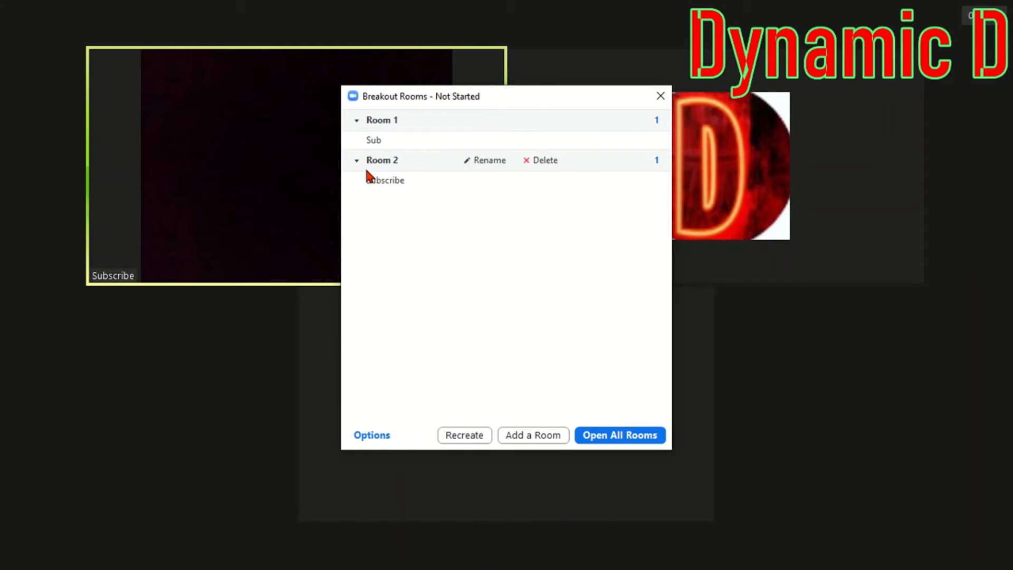
Rename the first breakout room to 1 and the second one to 2.
{"action": "left_click", "coordinate": [480, 121]}
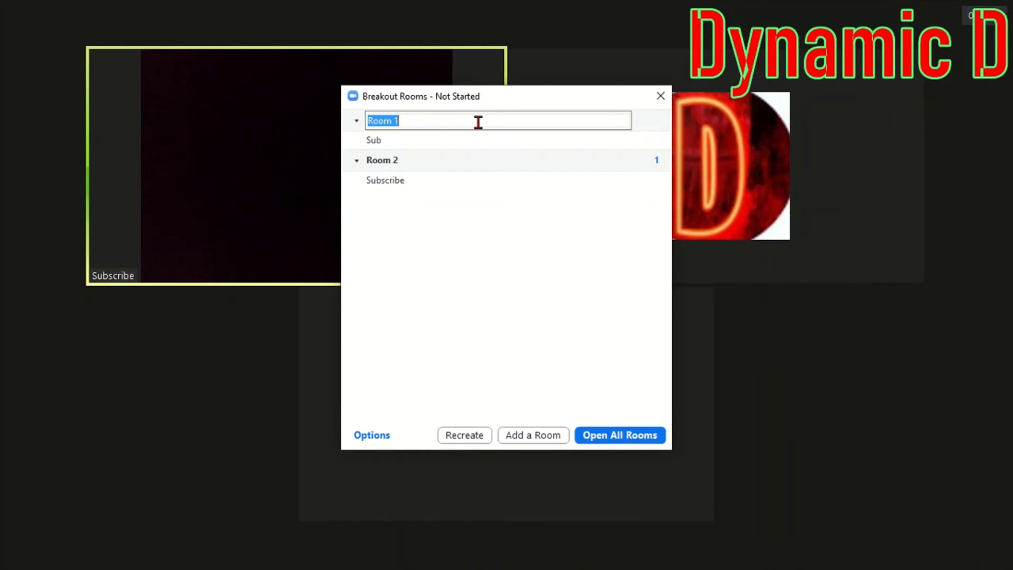
{"action": "key", "text": "BackSpace"}
{"action": "type", "text": "1"}
{"action": "key", "text": "Return"}
{"action": "left_click", "coordinate": [478, 161]}
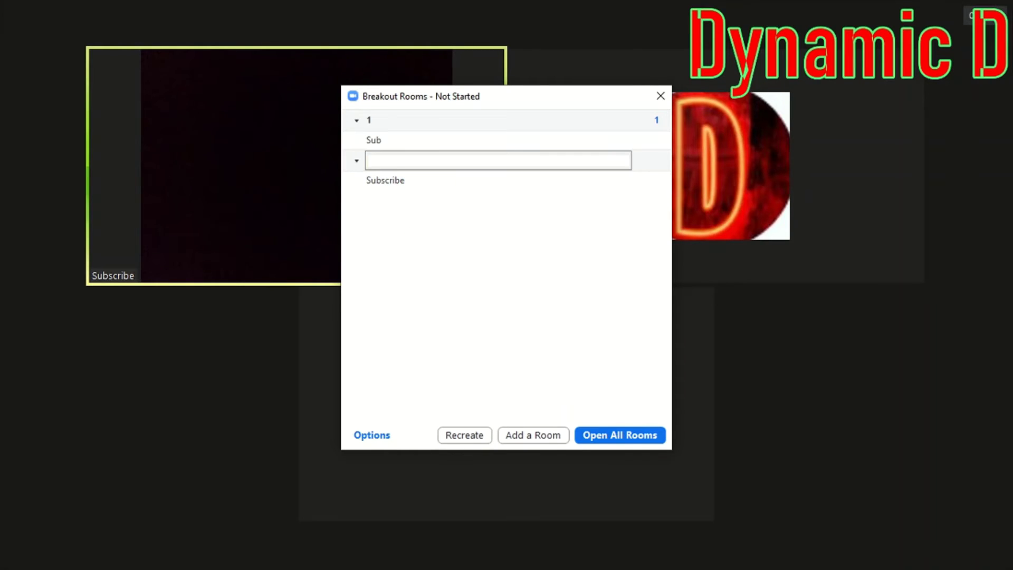
{"action": "type", "text": "2"}
{"action": "key", "text": "Return"}
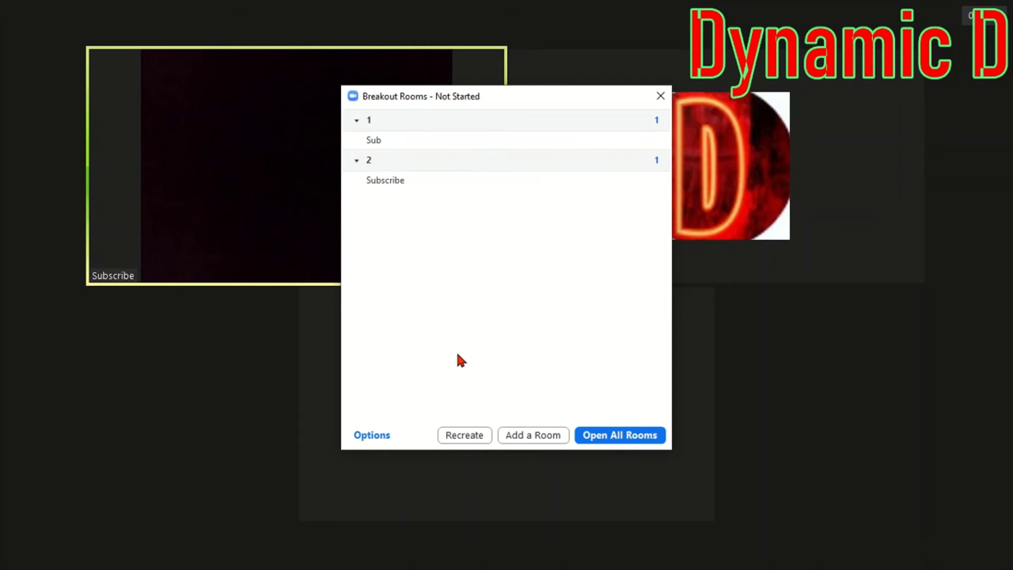
Review the breakout room options for participant movement, automatic closing time and countdown timer.
{"action": "left_click", "coordinate": [371, 436]}
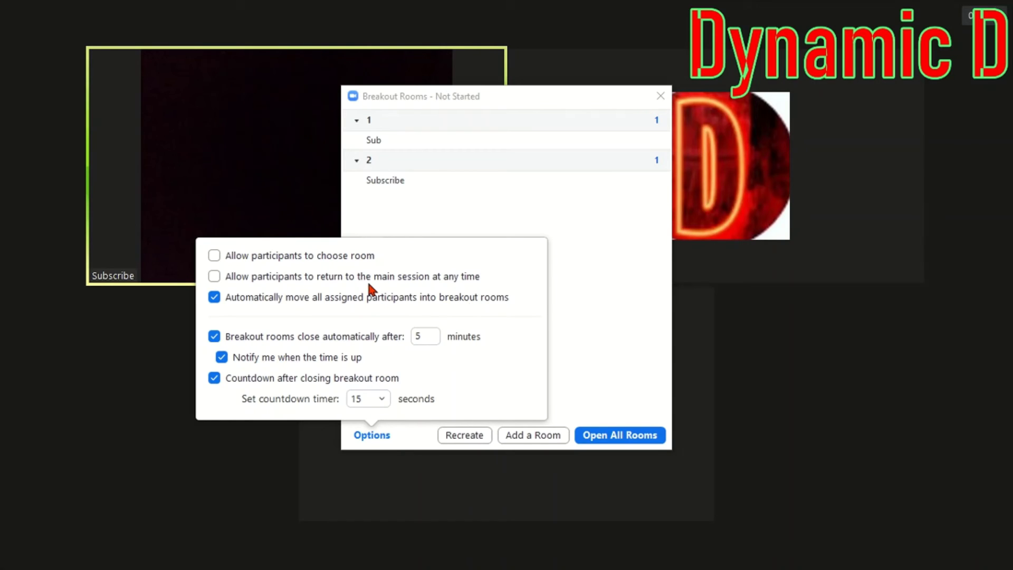
{"action": "left_click", "coordinate": [430, 339]}
{"action": "left_click", "coordinate": [389, 397]}
{"action": "left_click", "coordinate": [370, 422]}
{"action": "left_click", "coordinate": [607, 363]}
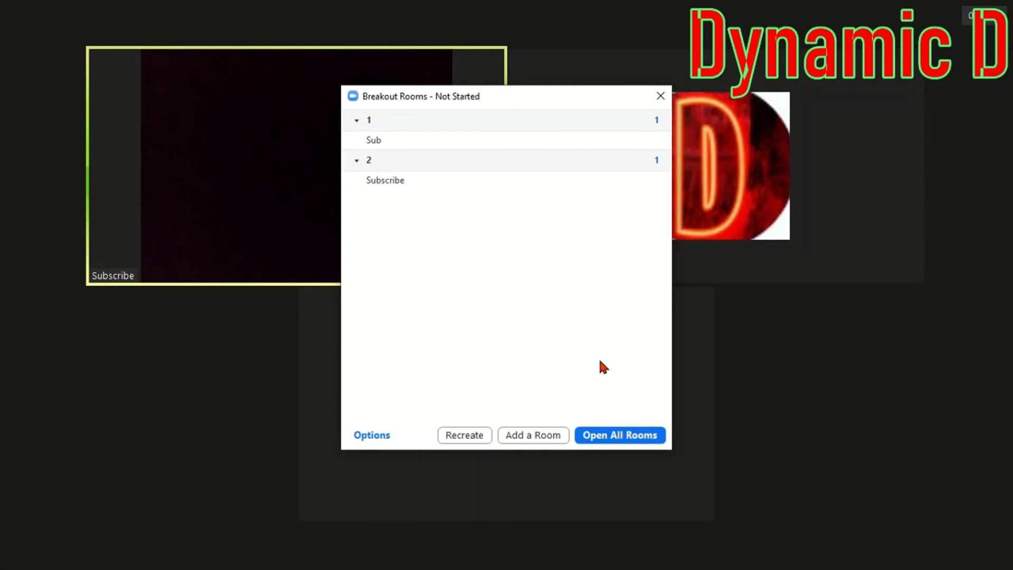
Open all breakout rooms and close the breakout room management window.
{"action": "left_click", "coordinate": [613, 432]}
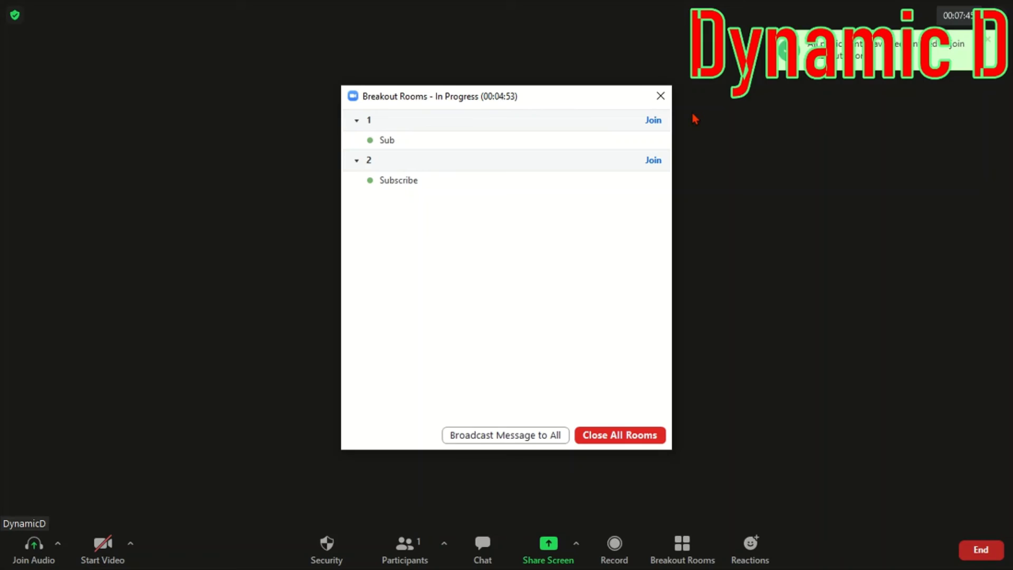
{"action": "left_click", "coordinate": [660, 97]}
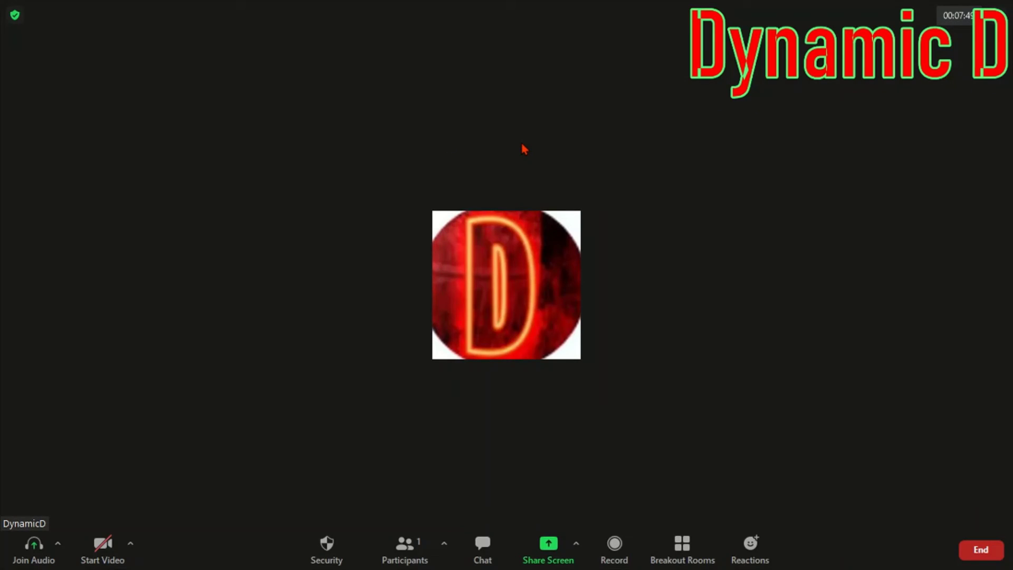
Broadcast the message "REMEBER TO LIKE THE VIDEO" to all breakout rooms.
{"action": "left_click", "coordinate": [668, 534]}
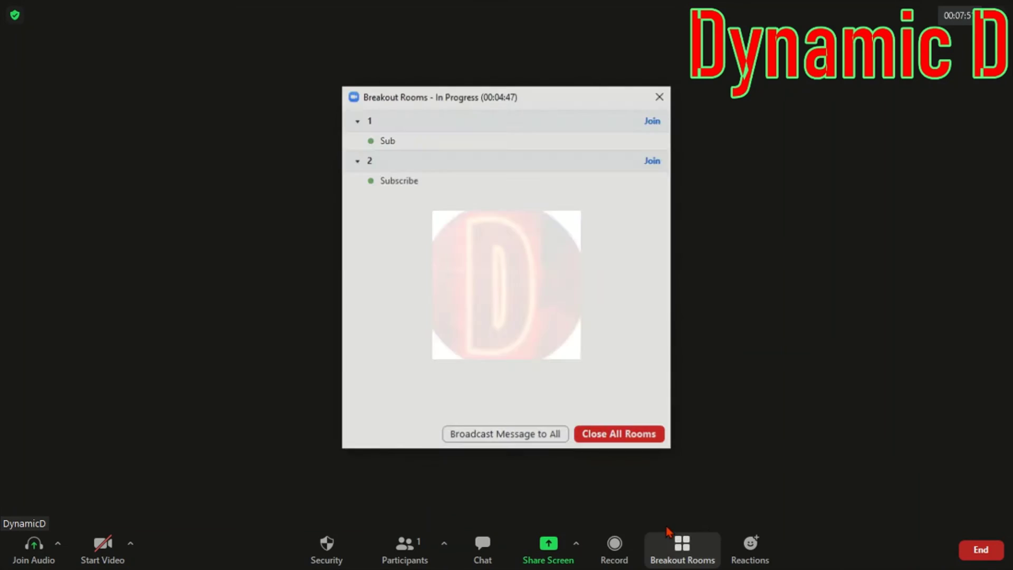
{"action": "left_click", "coordinate": [527, 440]}
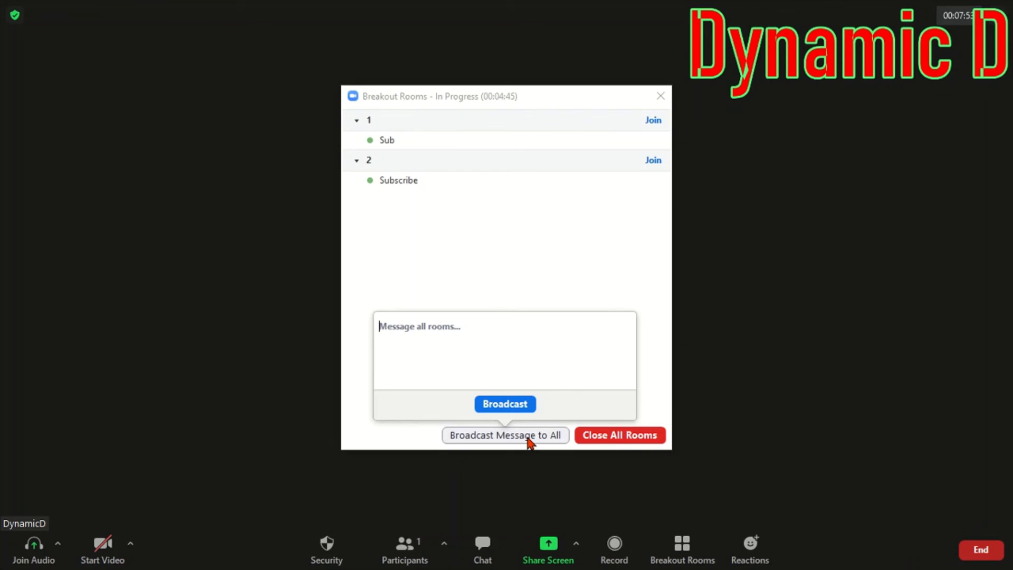
{"action": "type", "text": "RE"}
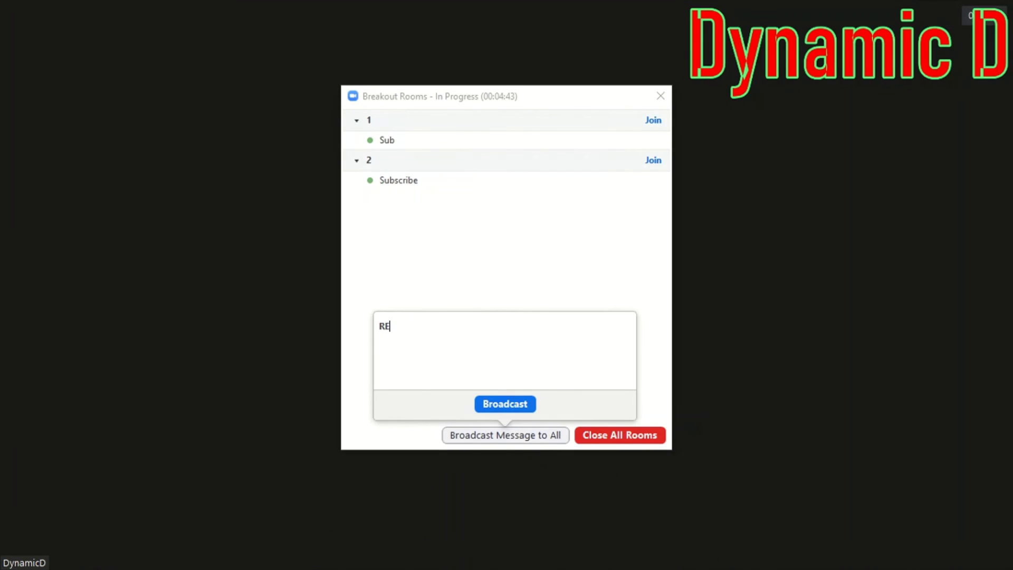
{"action": "key", "text": "BackSpace"}
{"action": "type", "text": "=MEMV"}
{"action": "key", "text": "BackSpace"}
{"action": "key", "text": "BackSpace"}
{"action": "key", "text": "BackSpace"}
{"action": "key", "text": "BackSpace"}
{"action": "key", "text": "BackSpace"}
{"action": "key", "text": "BackSpace"}
{"action": "type", "text": "EMEBER TO LIKE THE VIDE"}
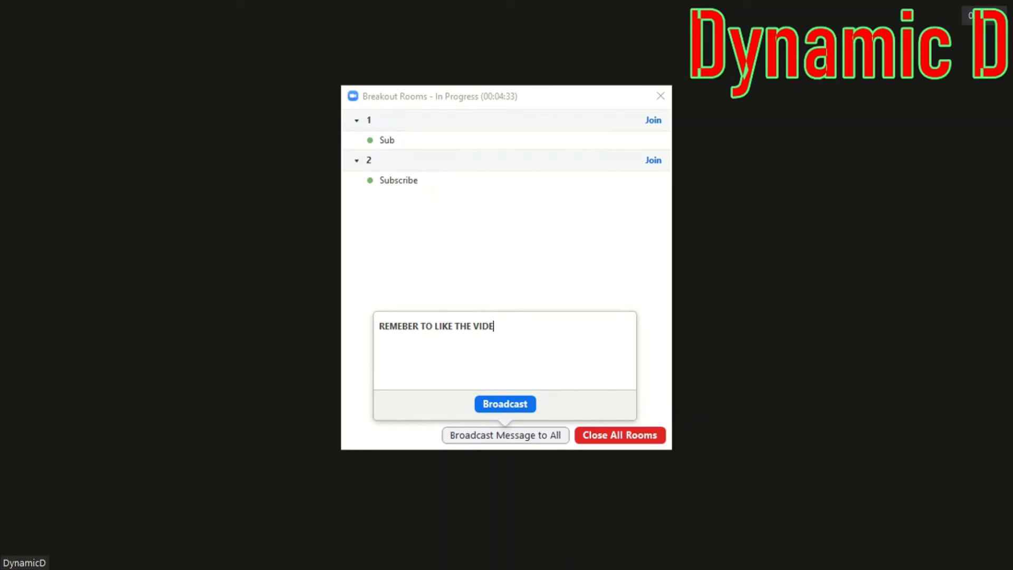
{"action": "type", "text": "O"}
{"action": "left_click", "coordinate": [507, 408]}
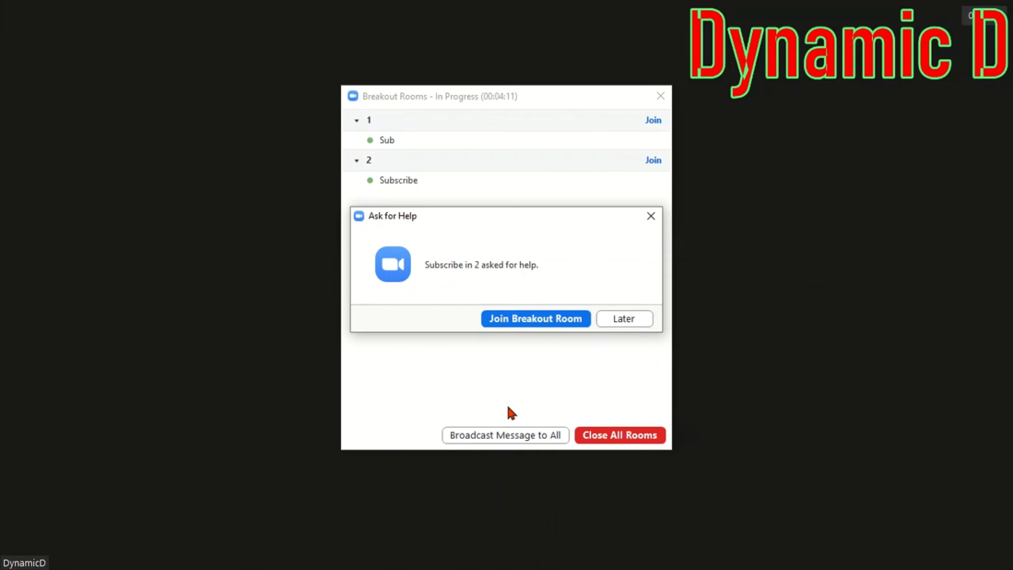
Postpone the help request from room 2 and close the breakout room management window.
{"action": "left_click", "coordinate": [623, 318]}
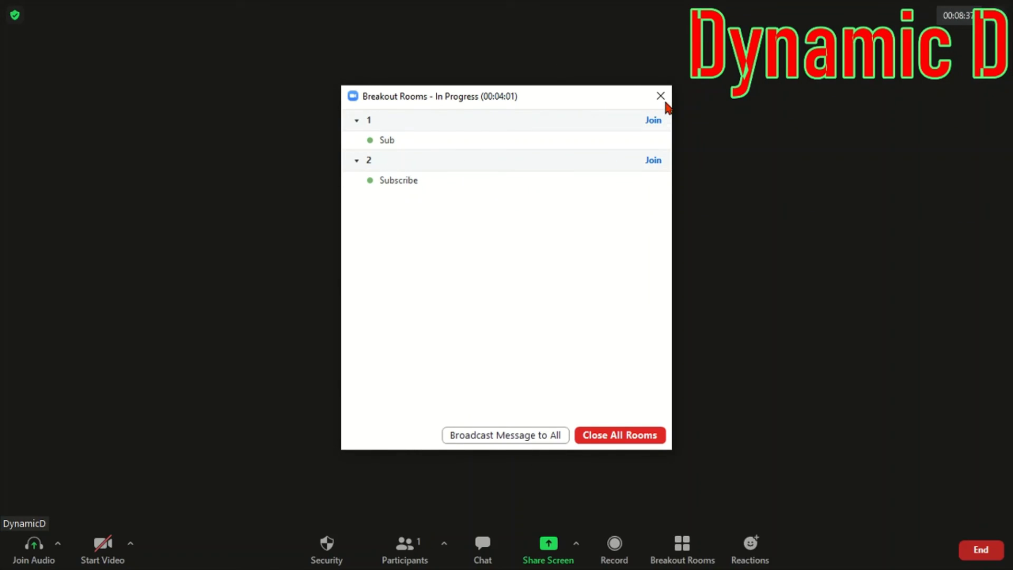
{"action": "left_click", "coordinate": [661, 96]}
Open the meeting chat and check its message recipient choices.
{"action": "left_click", "coordinate": [499, 560]}
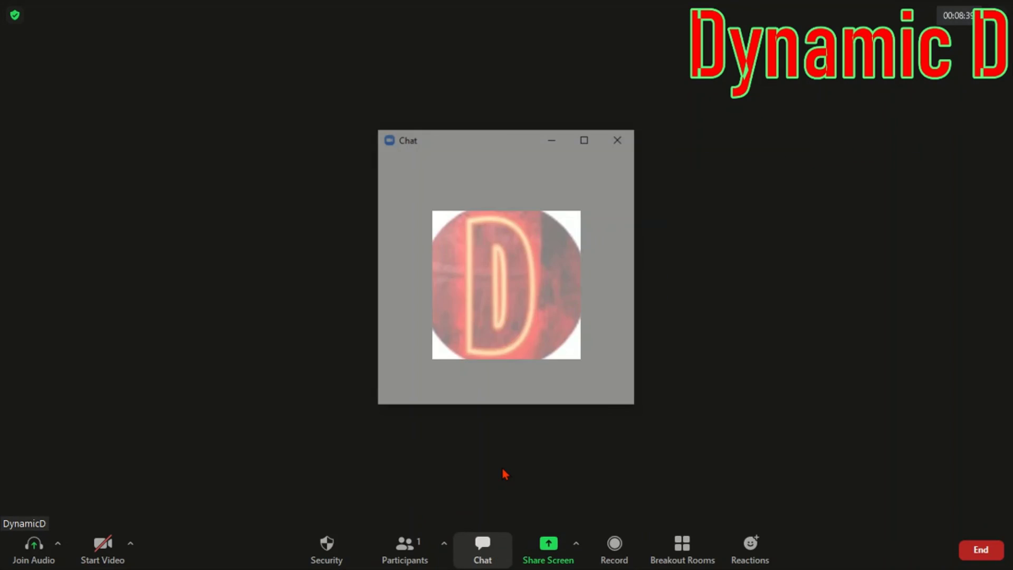
{"action": "left_click", "coordinate": [447, 339]}
{"action": "left_click", "coordinate": [457, 364]}
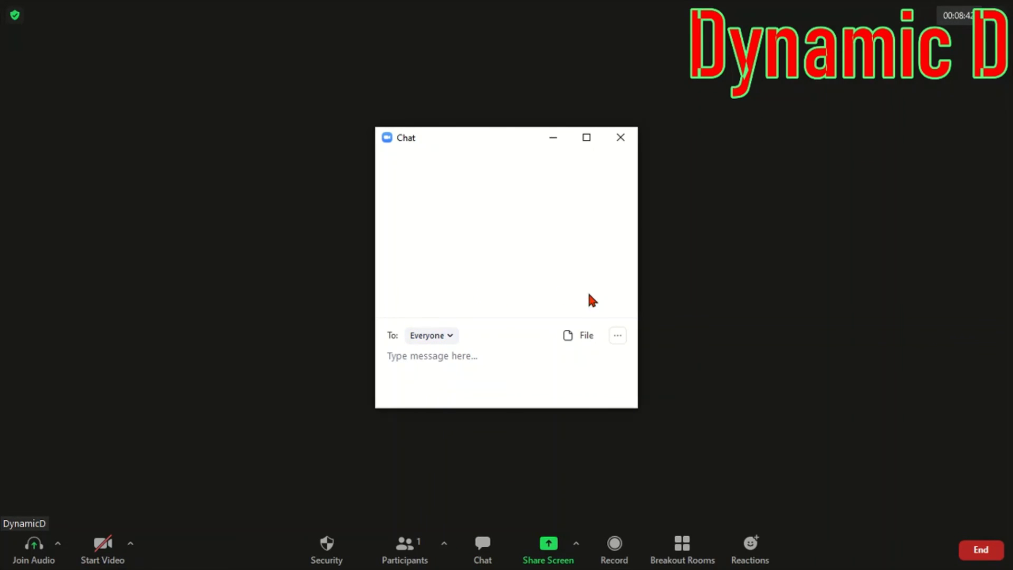